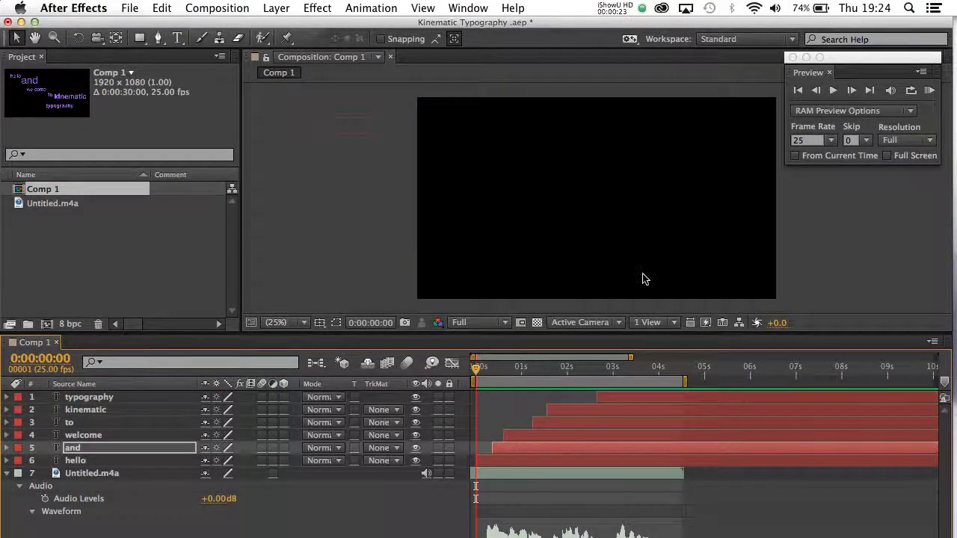
Step: Play a RAM preview of the whole text animation with its audio
{"action": "left_click", "coordinate": [928, 92]}
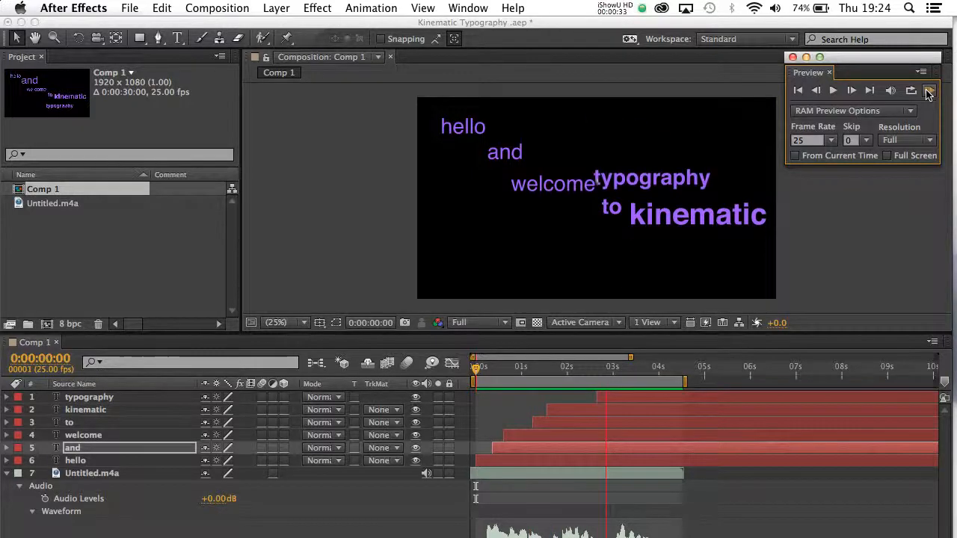
{"action": "left_click", "coordinate": [928, 90]}
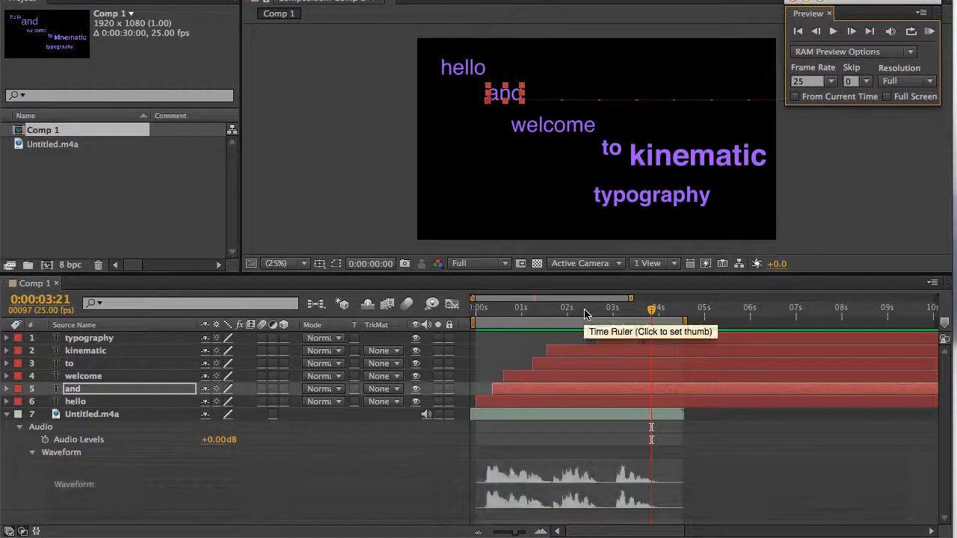
Step: Add a starting rotation keyframe of 0x+0.0° to the "and" text layer at 0:00:00:09, aligned with its first position keyframe
{"action": "left_click_drag", "start_coordinate": [586, 314], "coordinate": [535, 318]}
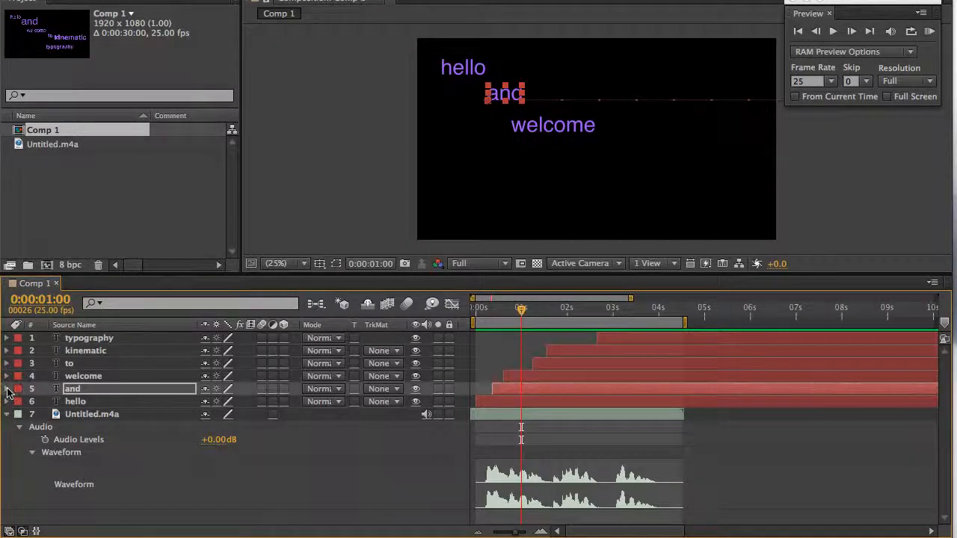
{"action": "key", "text": "Return"}
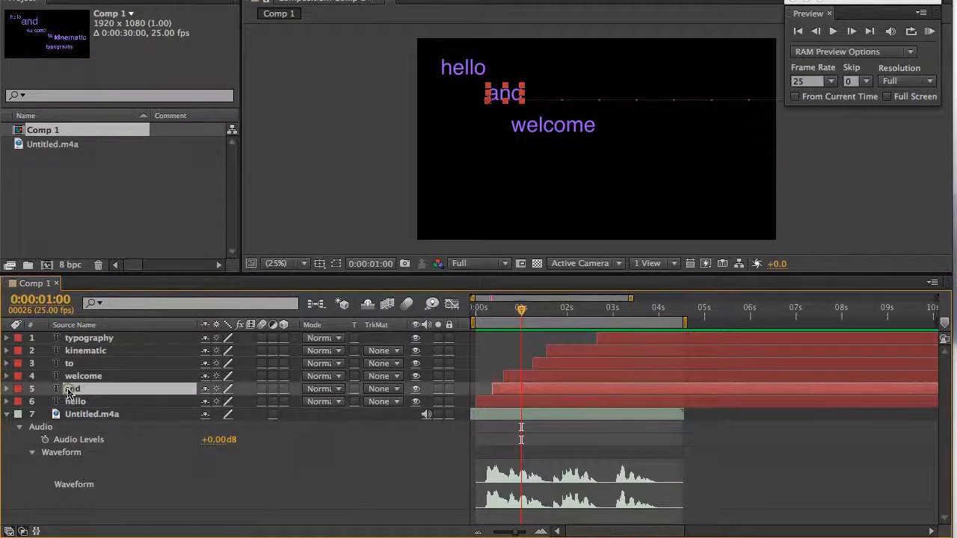
{"action": "left_click", "coordinate": [6, 390]}
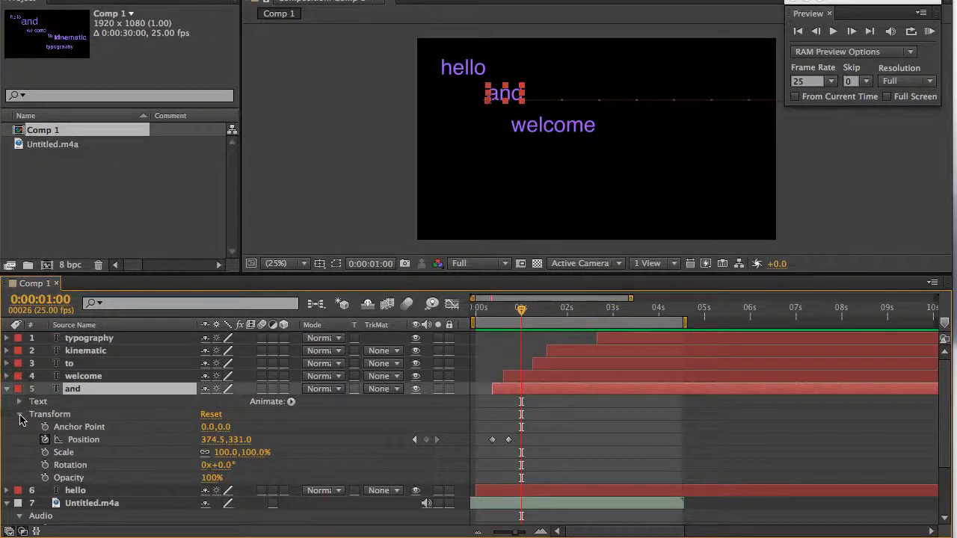
{"action": "left_click", "coordinate": [20, 417]}
{"action": "left_click", "coordinate": [20, 419]}
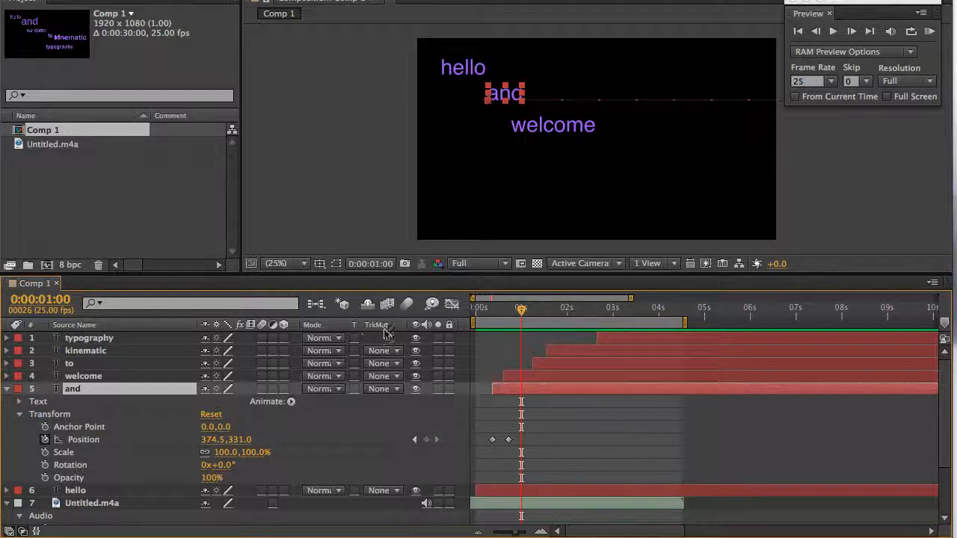
{"action": "left_click", "coordinate": [501, 313]}
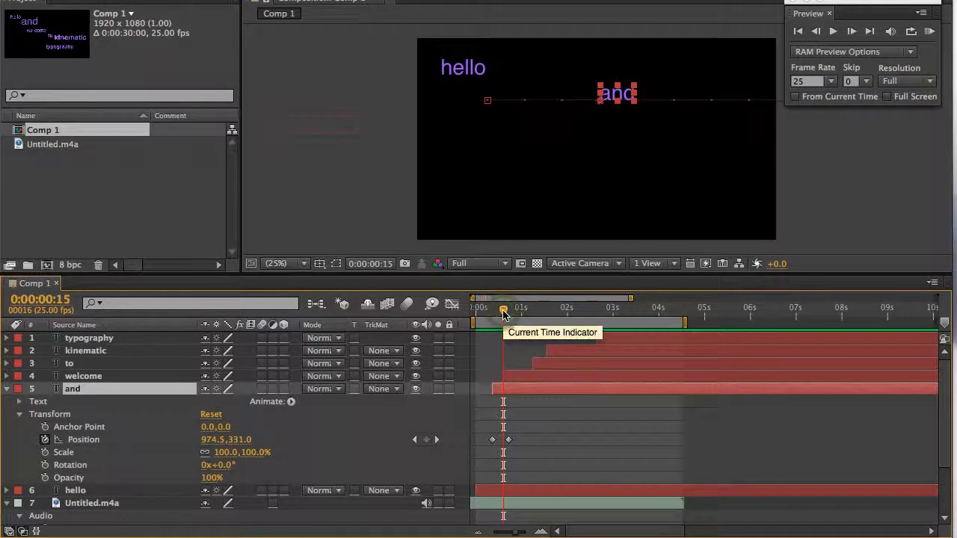
{"action": "left_click_drag", "start_coordinate": [501, 309], "coordinate": [493, 313]}
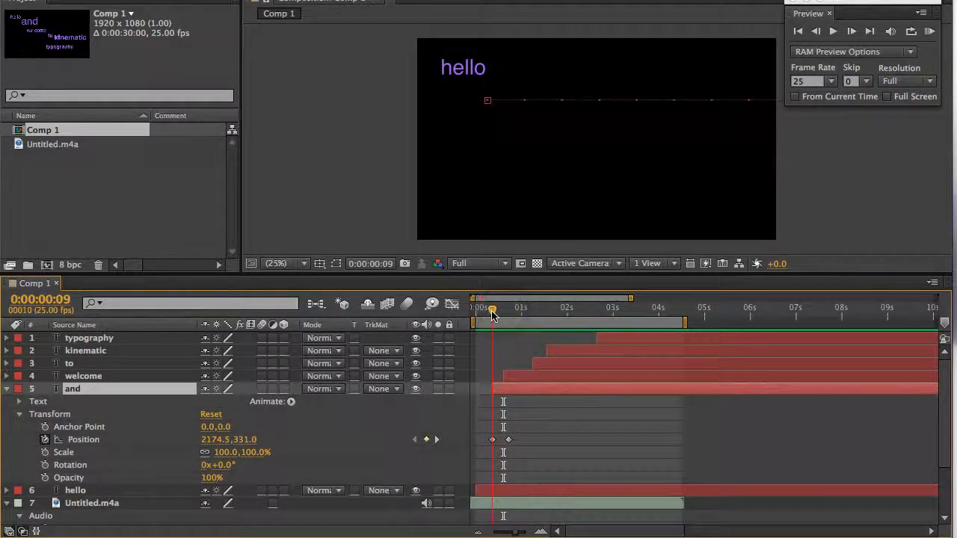
{"action": "left_click", "coordinate": [111, 491]}
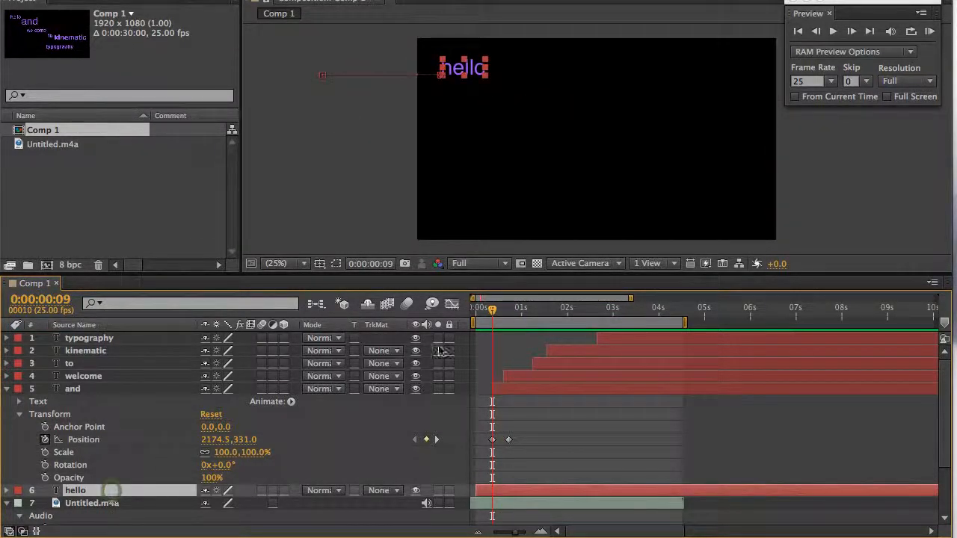
{"action": "mouse_move", "coordinate": [493, 314]}
{"action": "left_mouse_down"}
{"action": "mouse_move", "coordinate": [474, 315]}
{"action": "mouse_move", "coordinate": [492, 321]}
{"action": "left_mouse_up"}
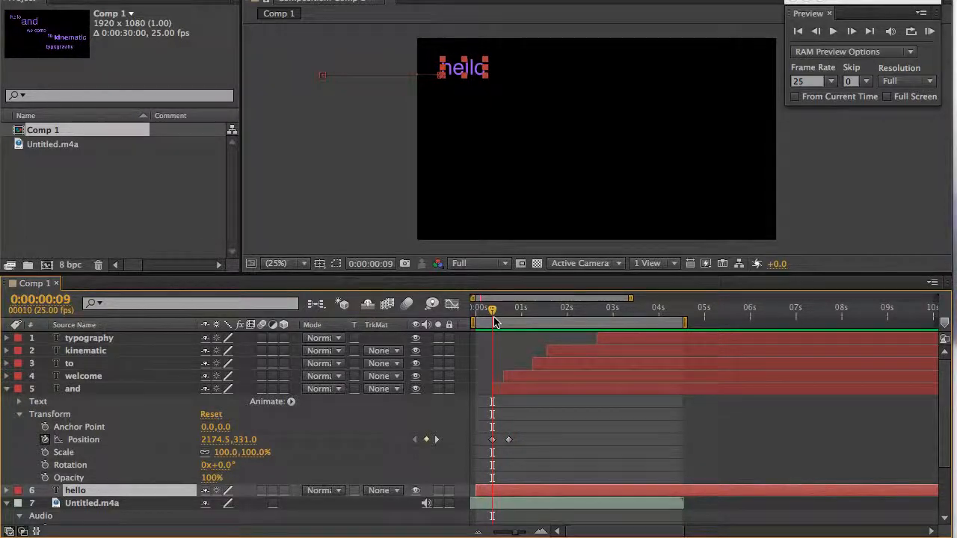
{"action": "left_click", "coordinate": [492, 440]}
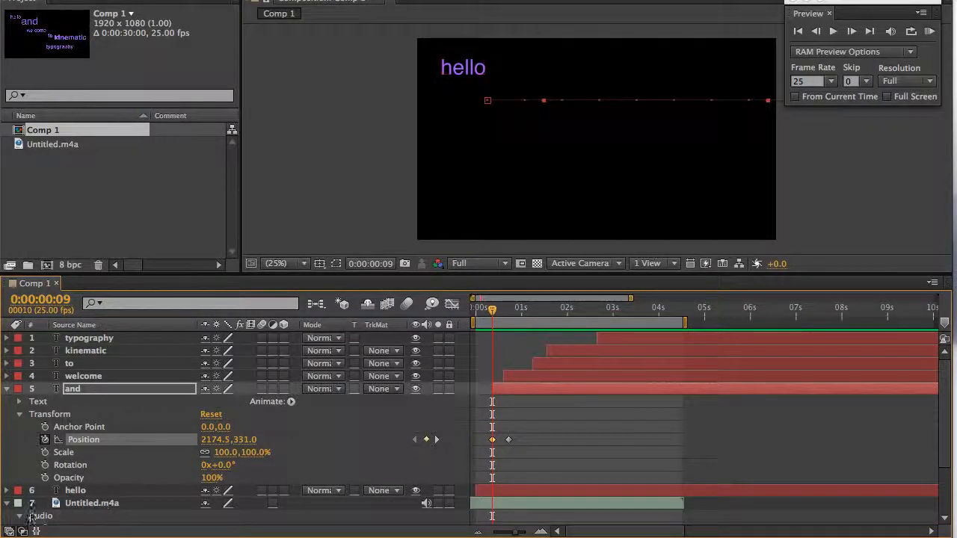
{"action": "left_click", "coordinate": [45, 465]}
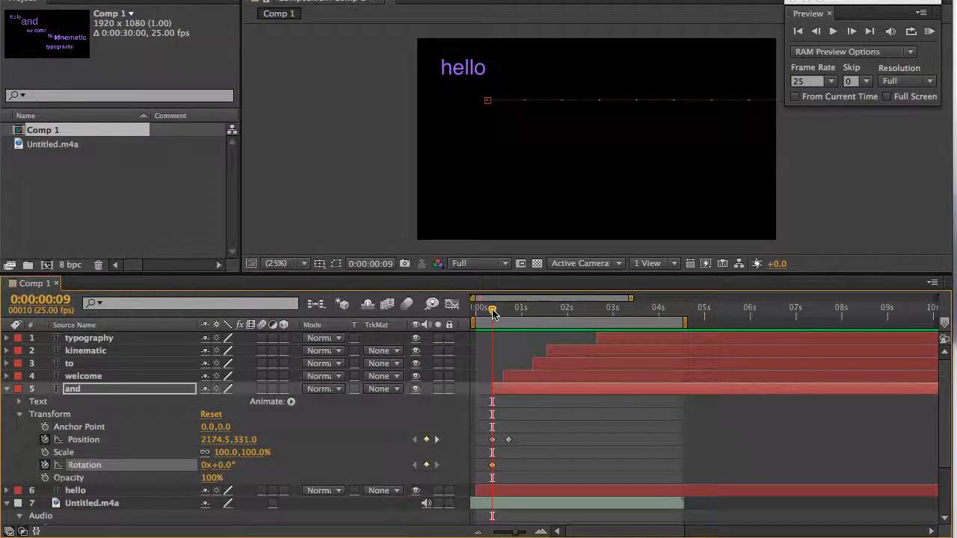
Step: Set the "and" layer's rotation to 2 full revolutions at 0:00:00:18, and preview the spin from the start of the composition
{"action": "left_click_drag", "start_coordinate": [493, 315], "coordinate": [508, 318]}
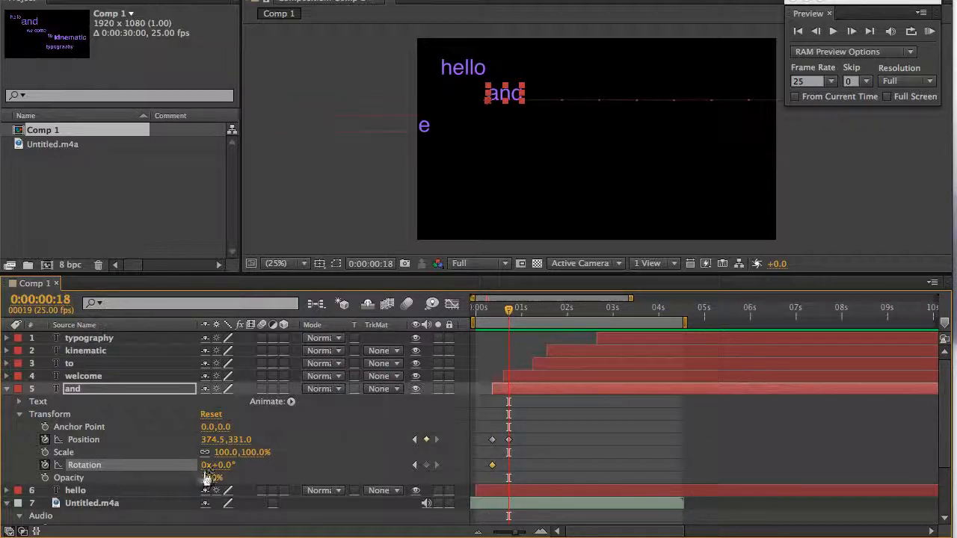
{"action": "left_click", "coordinate": [205, 465]}
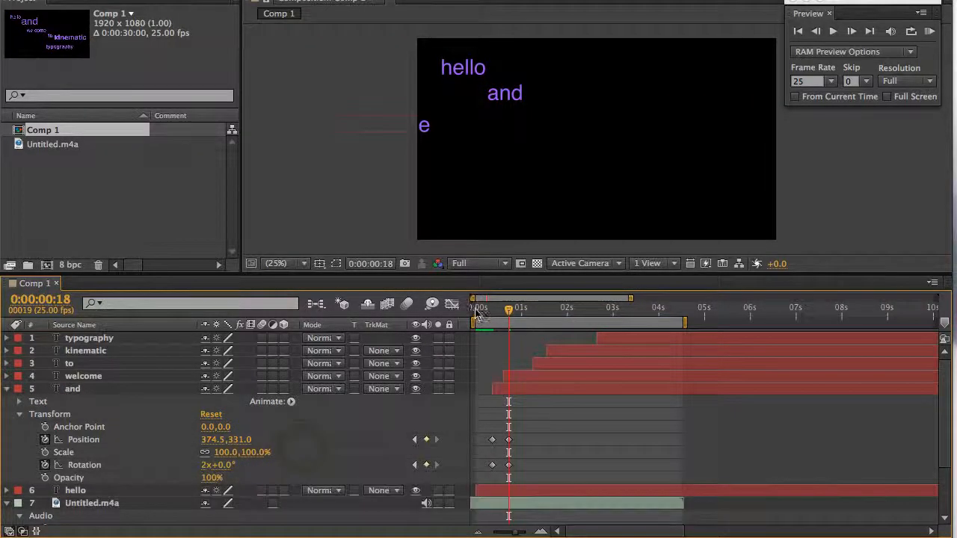
{"action": "left_click", "coordinate": [476, 310]}
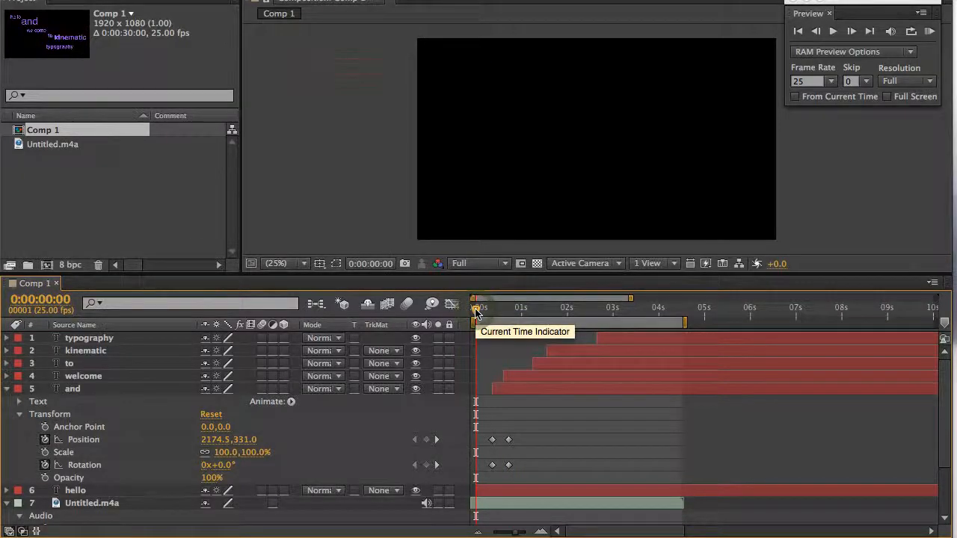
{"action": "left_click_drag", "start_coordinate": [477, 309], "coordinate": [462, 323]}
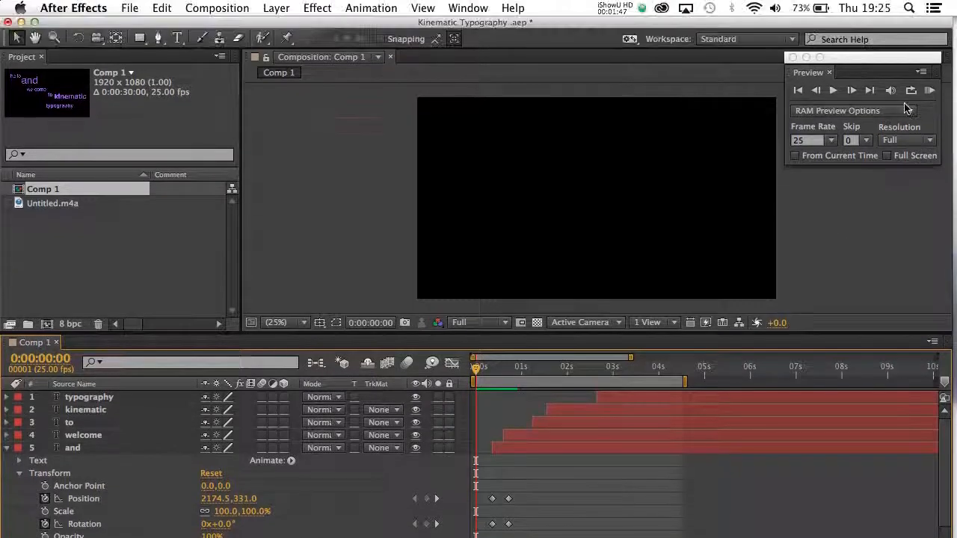
{"action": "left_click", "coordinate": [930, 31]}
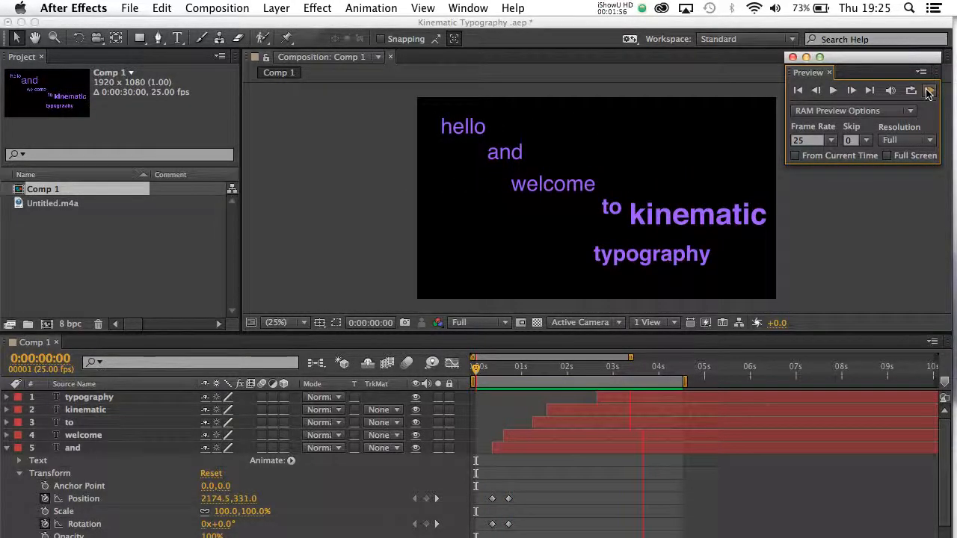
{"action": "left_click", "coordinate": [928, 91]}
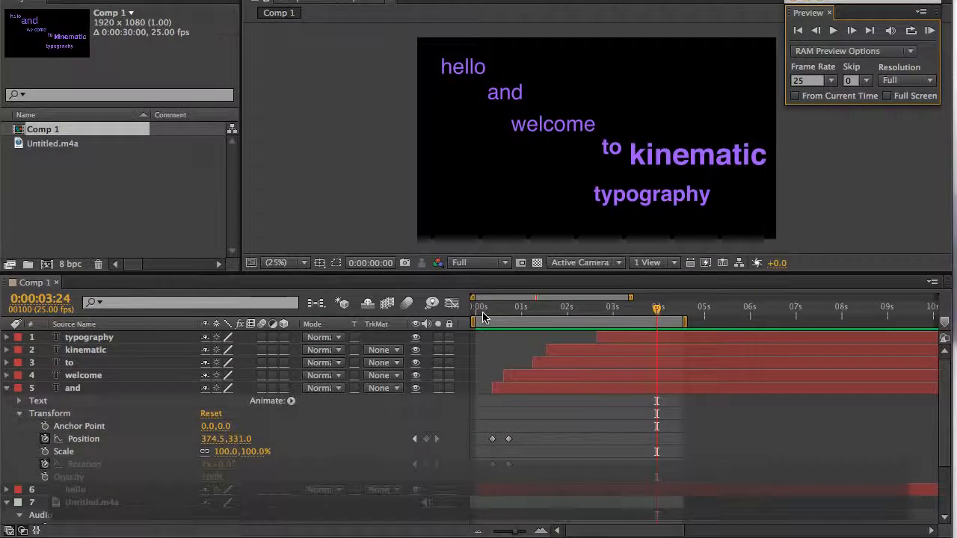
Step: Set the "and" layer's rotation at 0:00:00:18 to 1 full revolution and preview the animation again
{"action": "left_click_drag", "start_coordinate": [483, 315], "coordinate": [508, 313]}
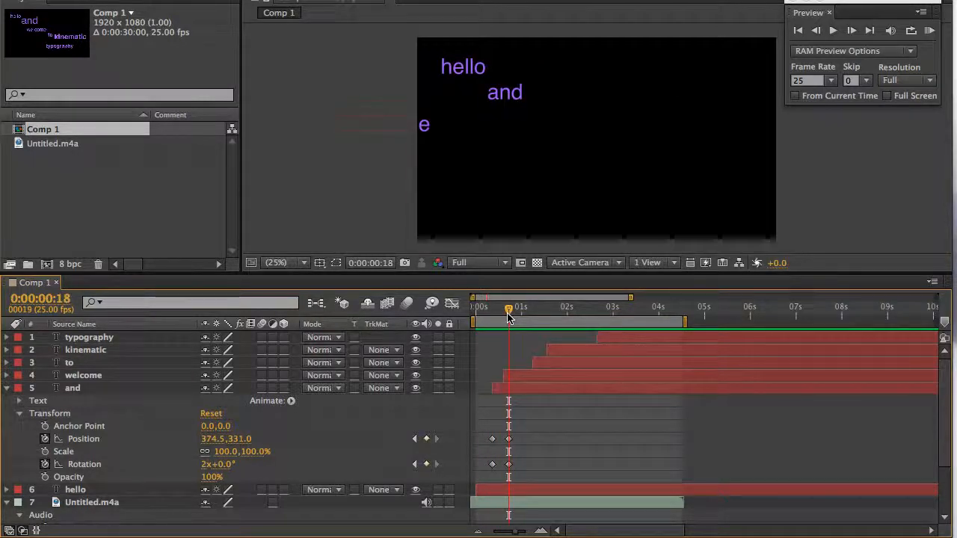
{"action": "left_click", "coordinate": [205, 464]}
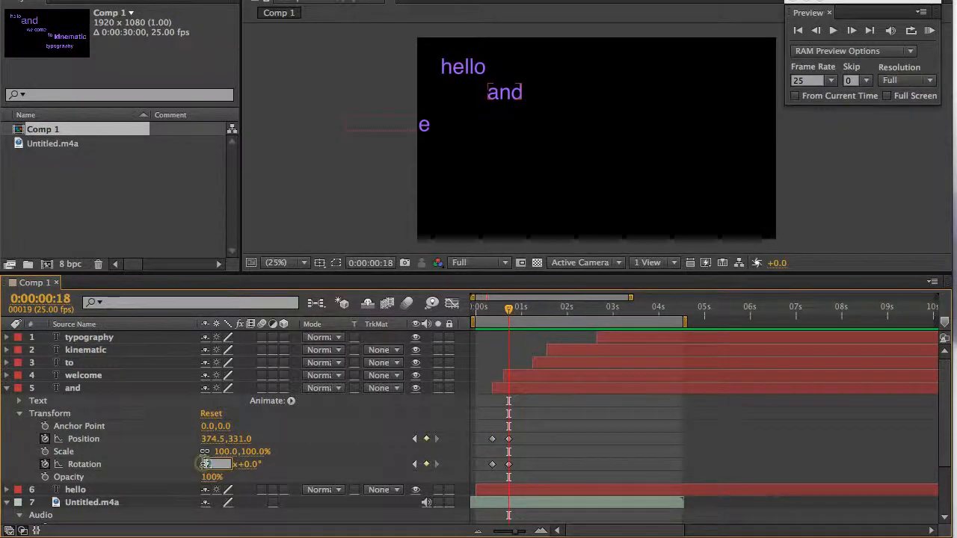
{"action": "type", "text": "1"}
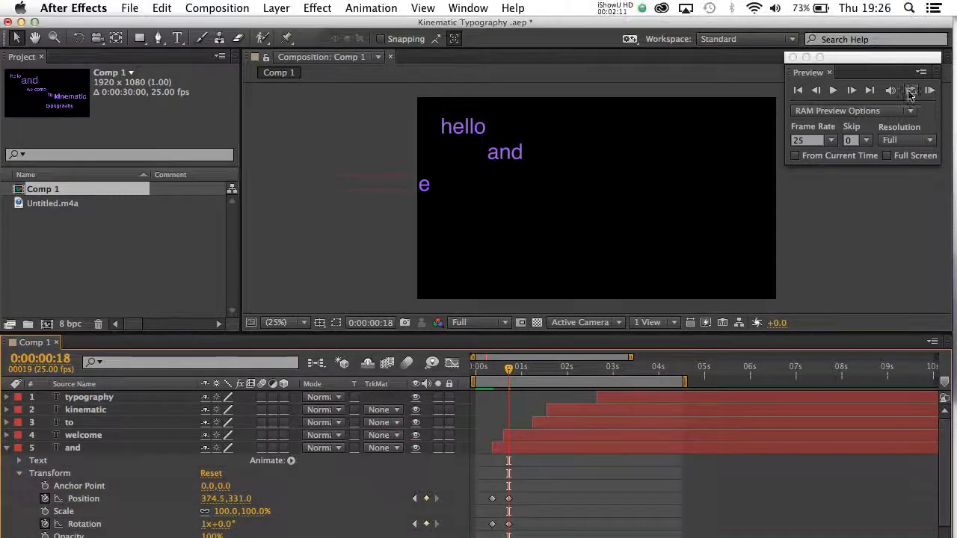
{"action": "left_click", "coordinate": [931, 90]}
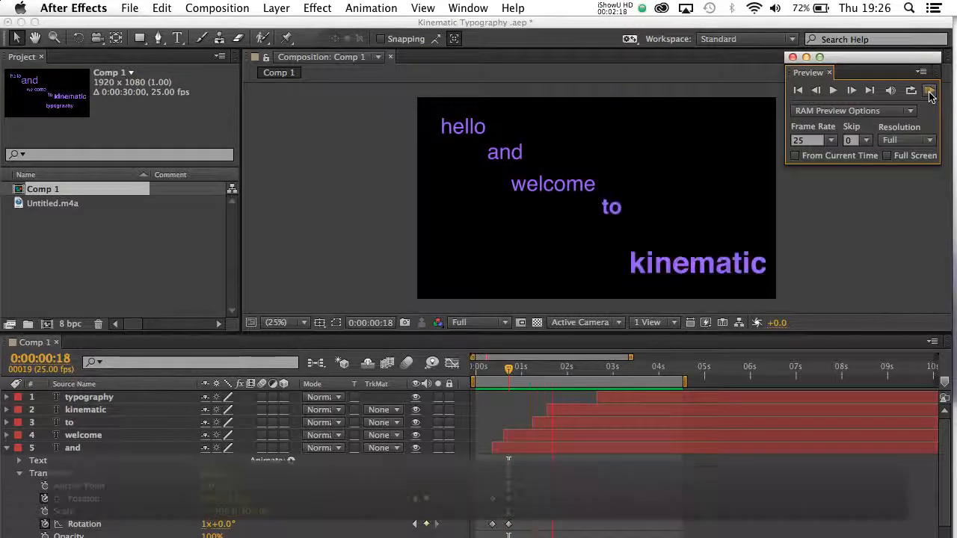
{"action": "left_click", "coordinate": [930, 90]}
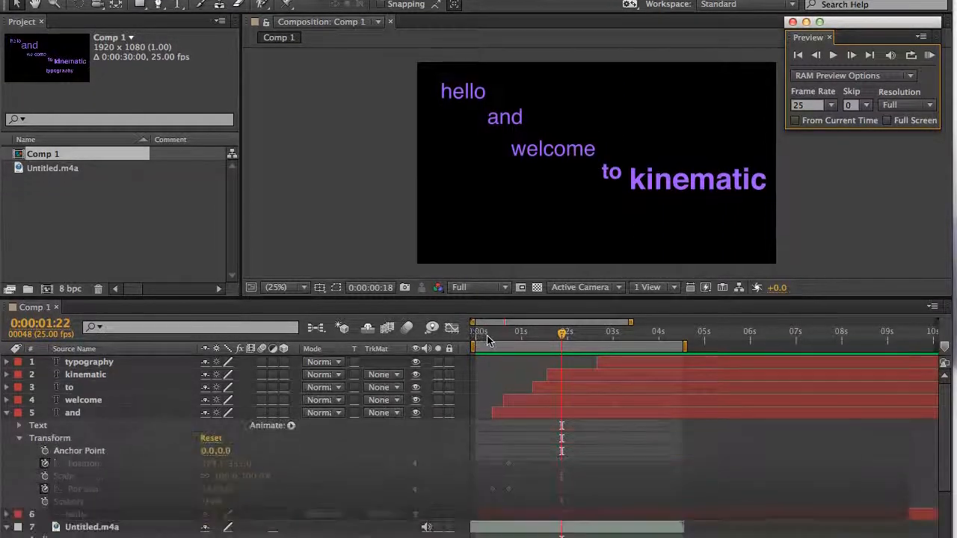
{"action": "left_click_drag", "start_coordinate": [487, 341], "coordinate": [481, 316]}
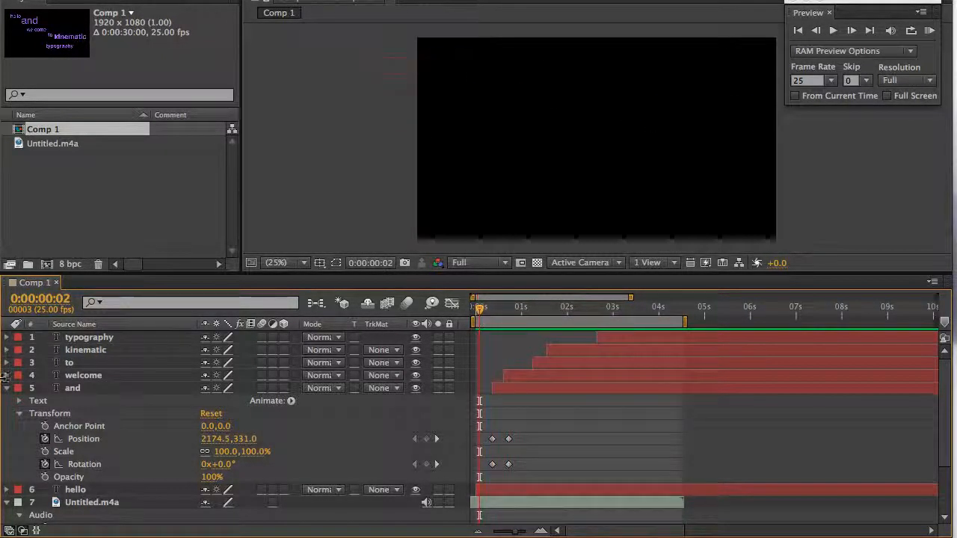
Step: Add an opacity keyframe of 0% to the "welcome" layer at 0:00:00:15, where its first position keyframe sits
{"action": "left_click", "coordinate": [6, 388]}
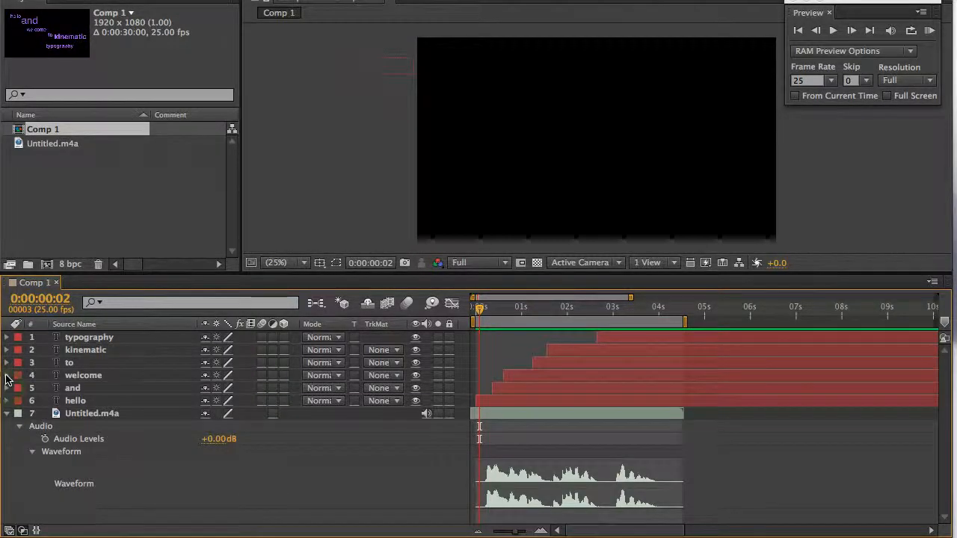
{"action": "left_click", "coordinate": [7, 376]}
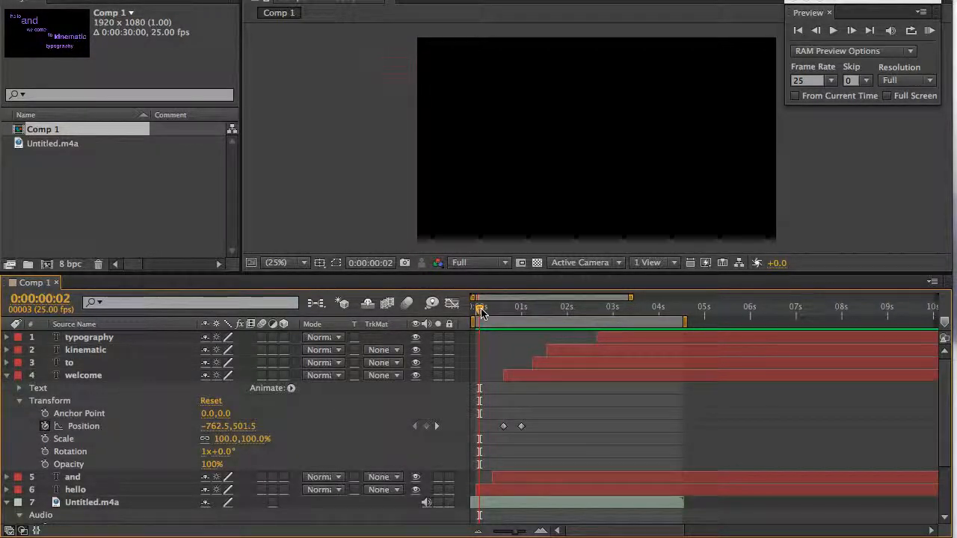
{"action": "left_click_drag", "start_coordinate": [482, 313], "coordinate": [506, 326]}
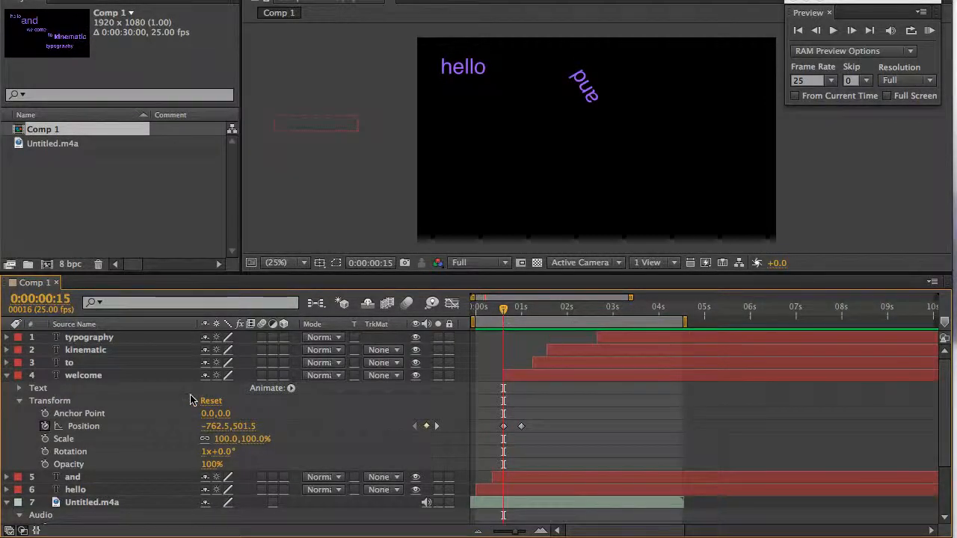
{"action": "left_click", "coordinate": [45, 464]}
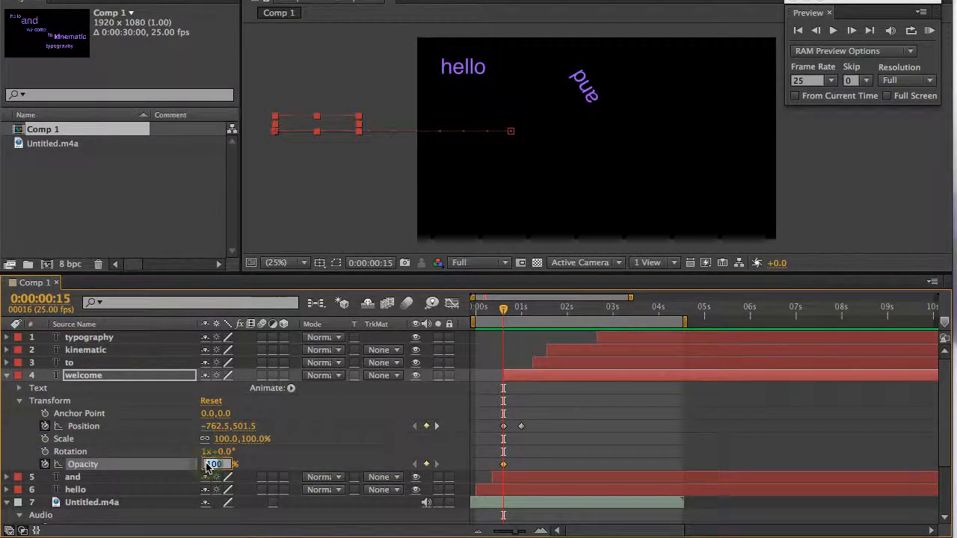
{"action": "type", "text": "0"}
{"action": "left_click", "coordinate": [297, 450]}
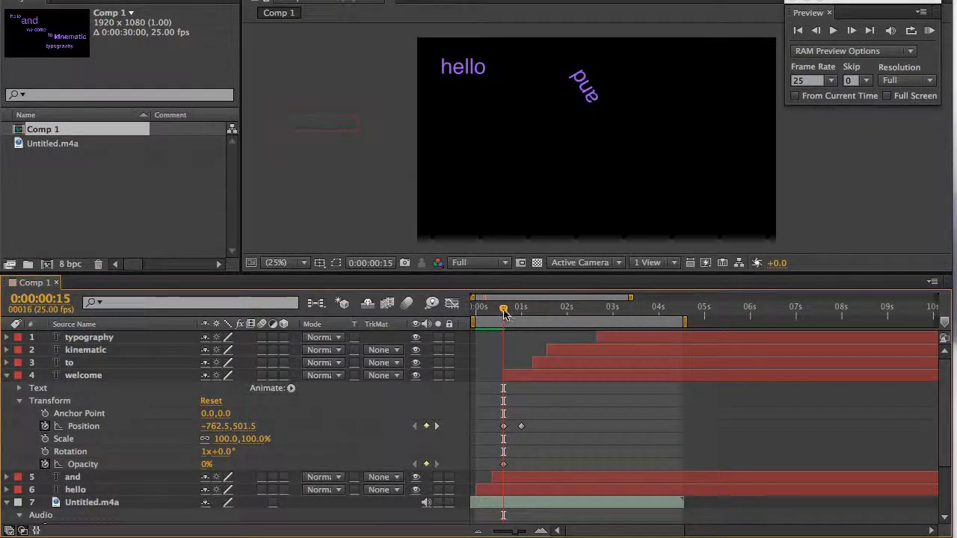
Step: Set the "welcome" layer's opacity to 100% at 0:00:01:00 and scrub back through the fade-in to 0:00:00:15
{"action": "left_click_drag", "start_coordinate": [505, 312], "coordinate": [522, 317]}
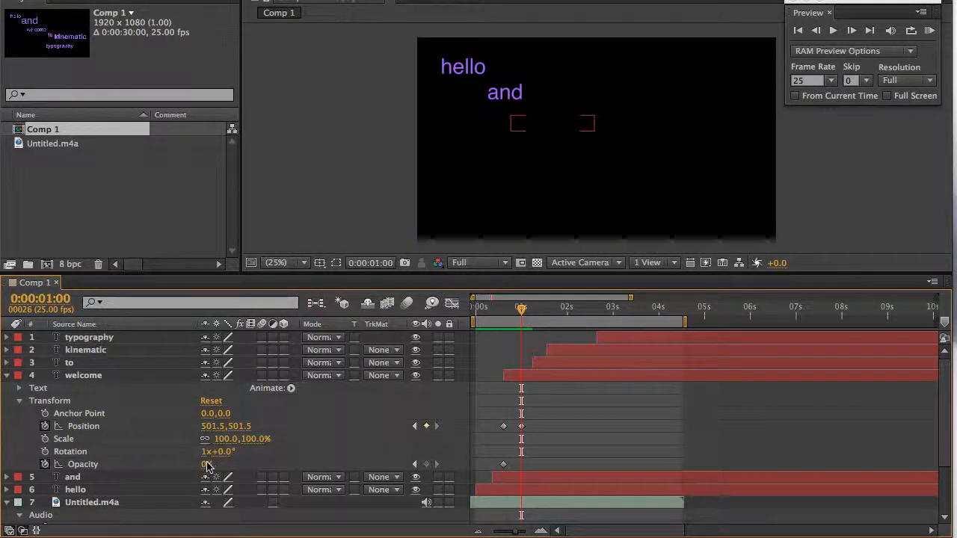
{"action": "left_click_drag", "start_coordinate": [207, 465], "coordinate": [322, 458]}
{"action": "left_click", "coordinate": [447, 375]}
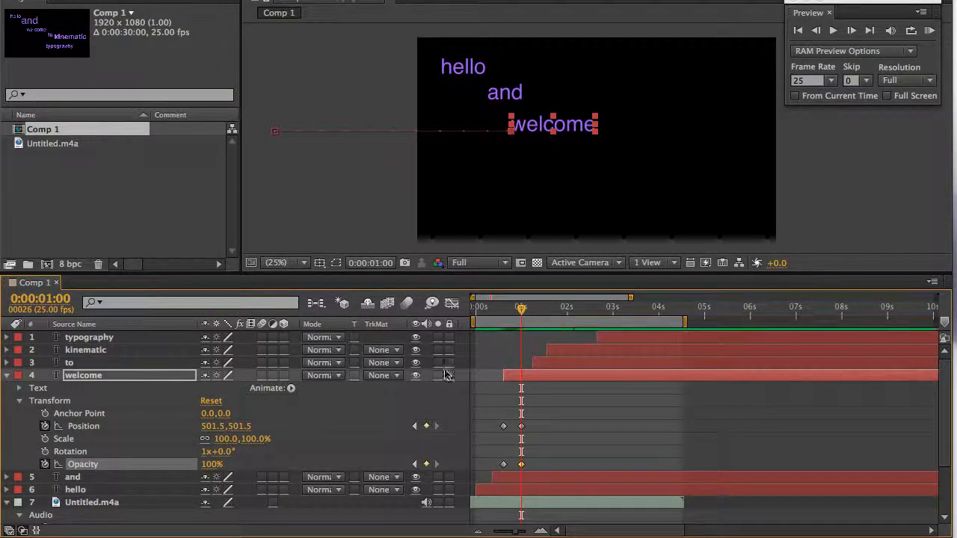
{"action": "left_click_drag", "start_coordinate": [477, 317], "coordinate": [503, 323]}
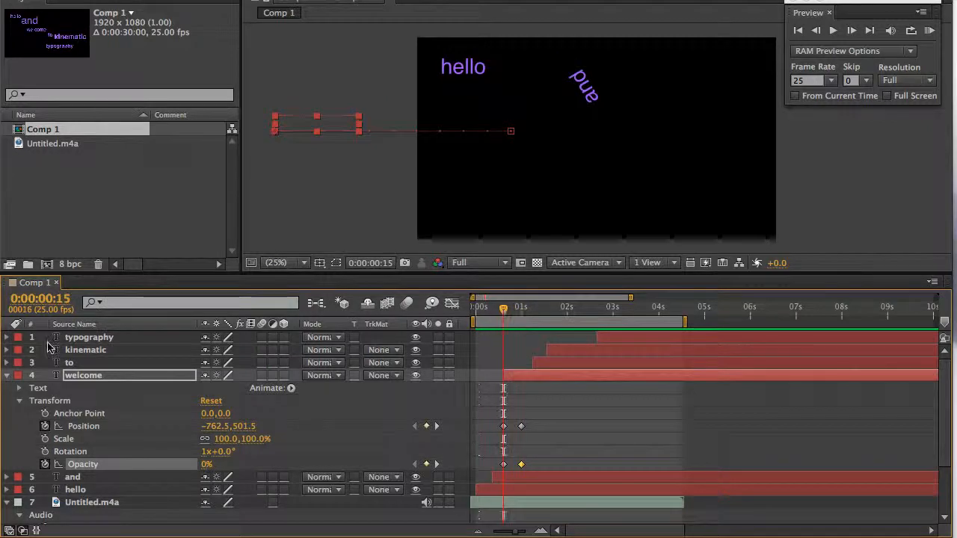
Step: Add a rotation keyframe of 0 revolutions to the "to" layer at 0:00:01:07, where its first position keyframe sits
{"action": "left_click", "coordinate": [7, 376]}
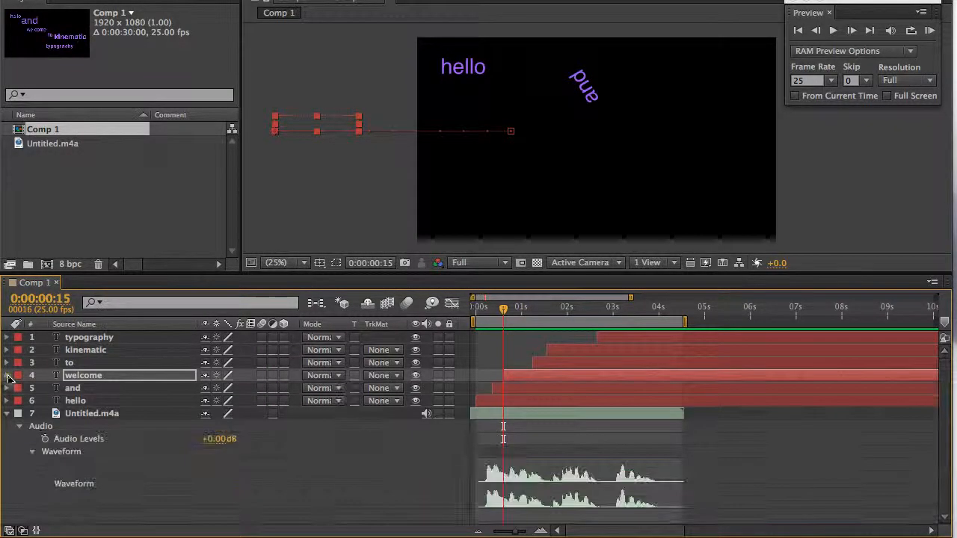
{"action": "left_click", "coordinate": [7, 362]}
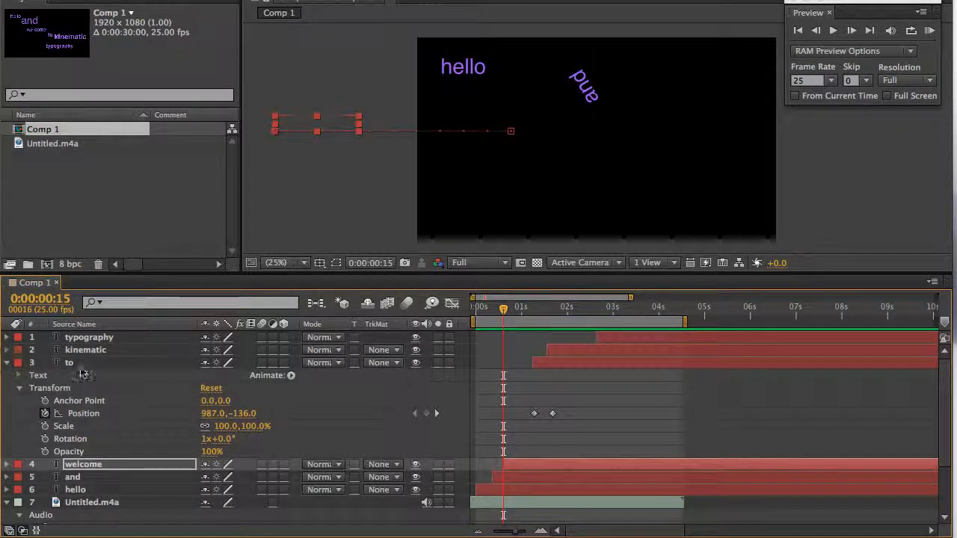
{"action": "left_click_drag", "start_coordinate": [503, 314], "coordinate": [532, 316]}
{"action": "left_click_drag", "start_coordinate": [535, 316], "coordinate": [536, 316]}
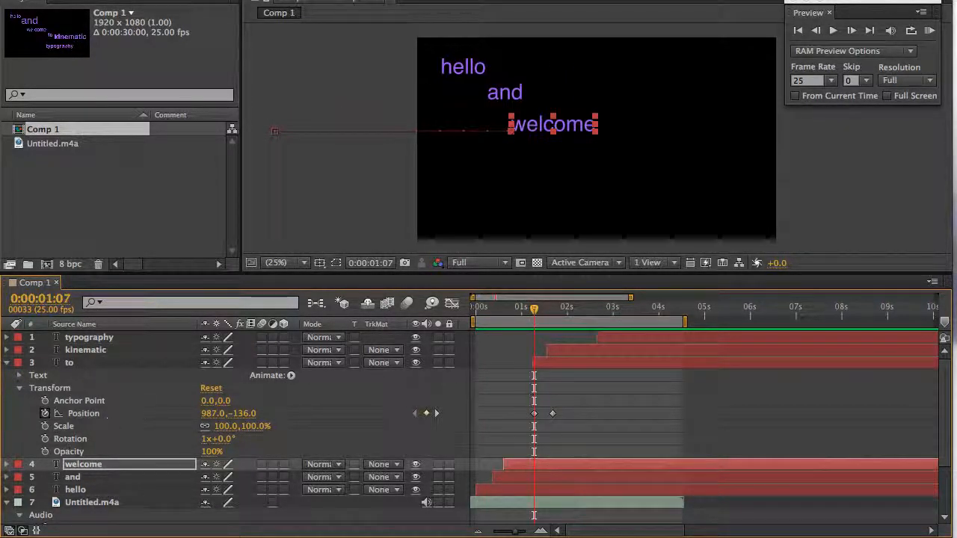
{"action": "left_click", "coordinate": [45, 440]}
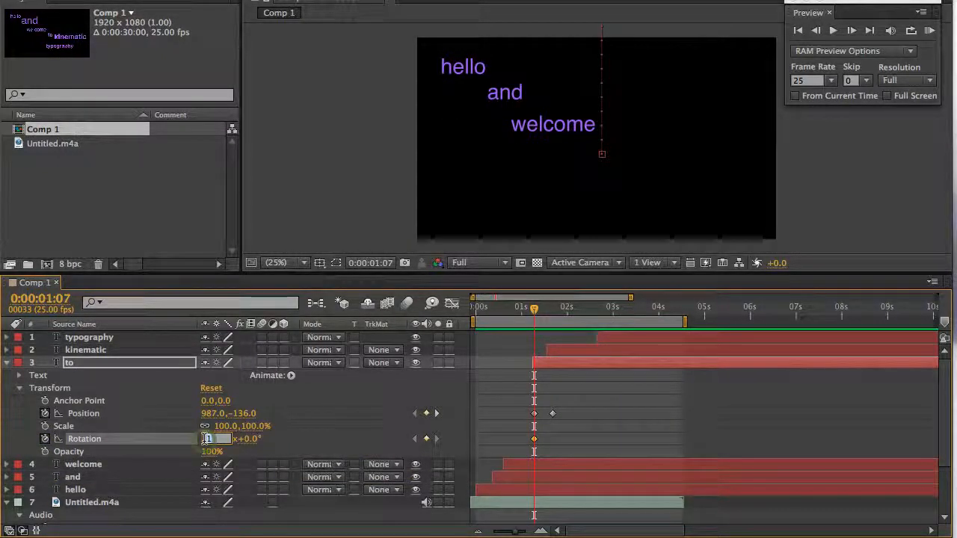
{"action": "type", "text": "0"}
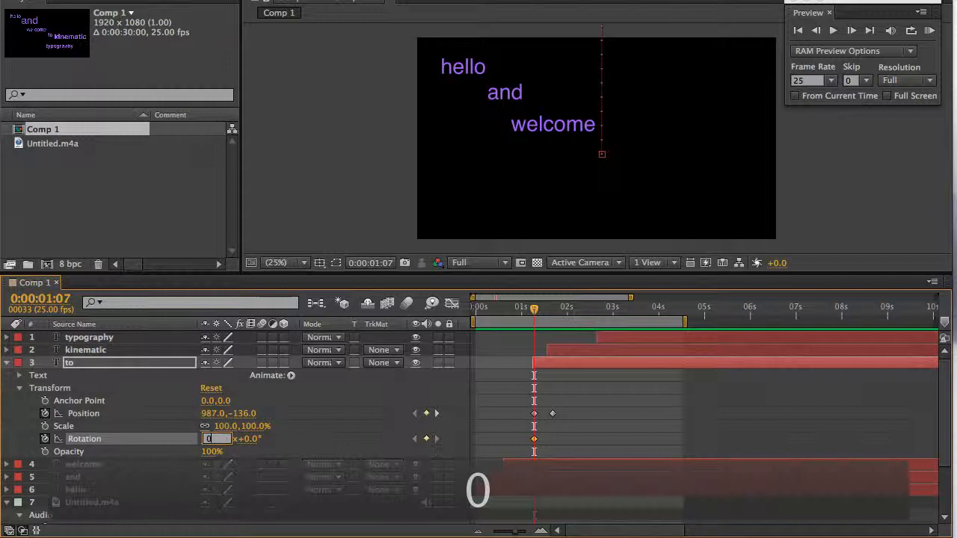
{"action": "left_click", "coordinate": [314, 422]}
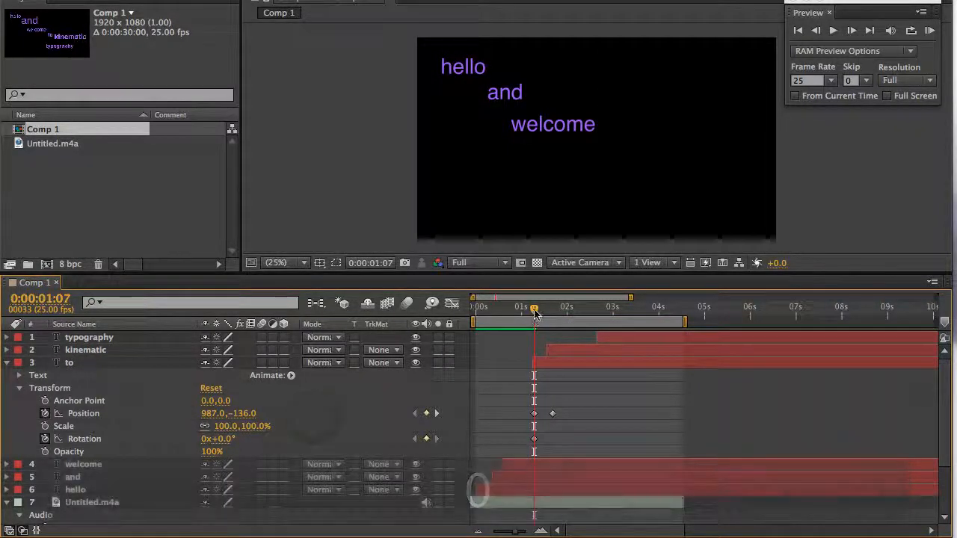
Step: Set the "to" layer's rotation to 1 full revolution at 0:00:01:17 and scrub through the spin
{"action": "left_click_drag", "start_coordinate": [534, 310], "coordinate": [554, 316]}
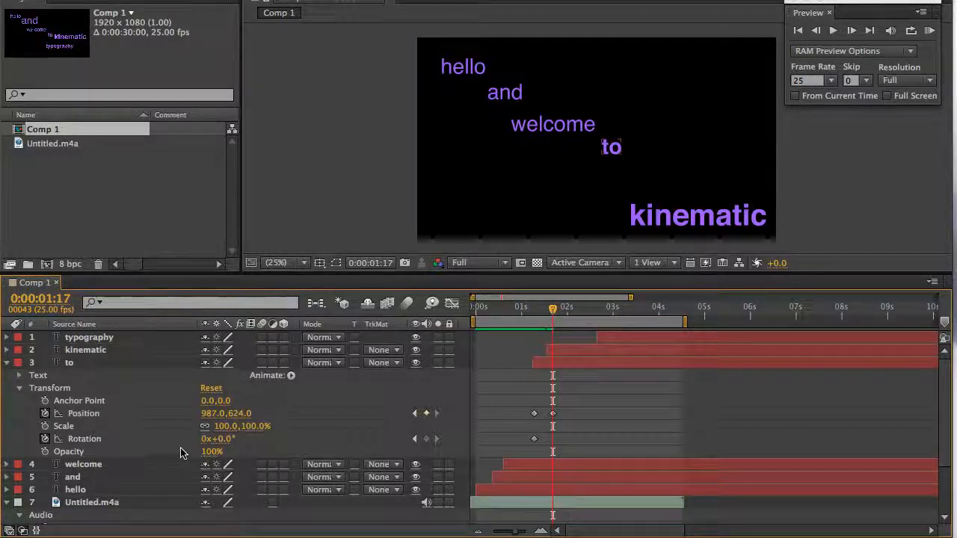
{"action": "left_click", "coordinate": [207, 439]}
{"action": "type", "text": "1"}
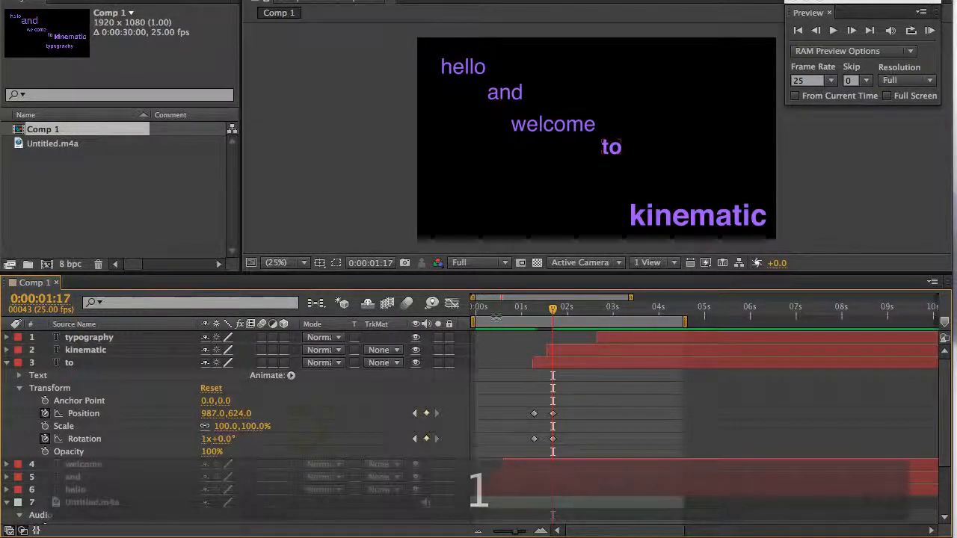
{"action": "left_click_drag", "start_coordinate": [497, 311], "coordinate": [537, 314]}
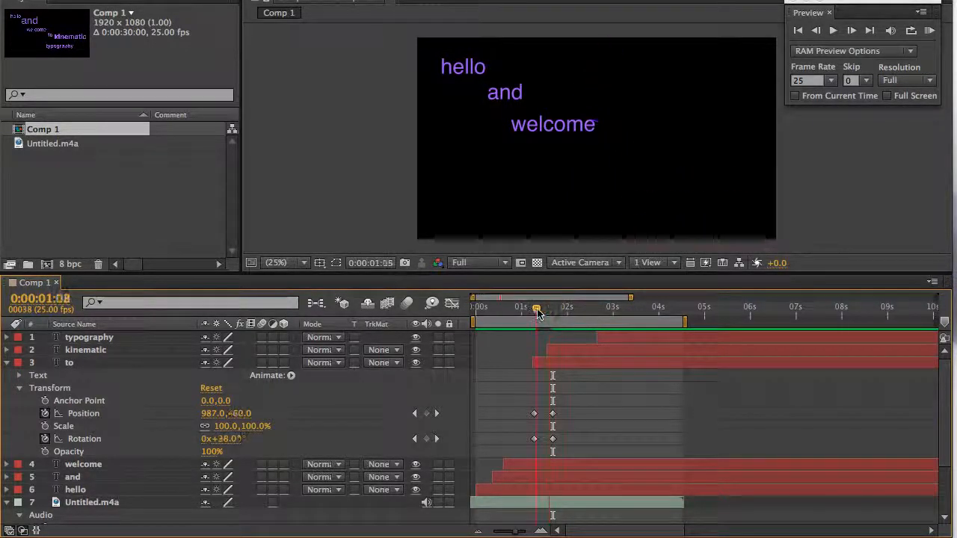
Step: Add a scale keyframe of 100% to the "typography" layer at 0:00:02:16, where its first position keyframe sits
{"action": "left_click", "coordinate": [6, 363]}
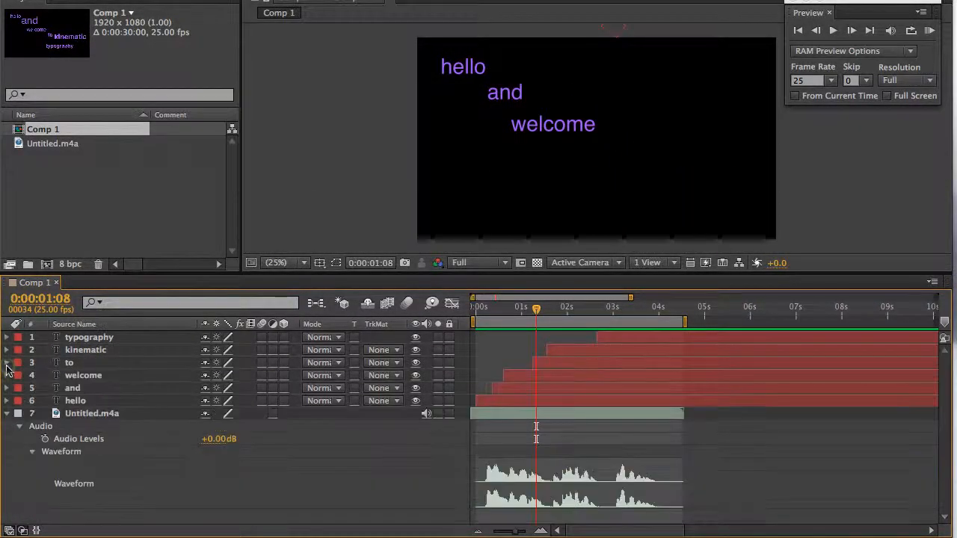
{"action": "left_click", "coordinate": [6, 351]}
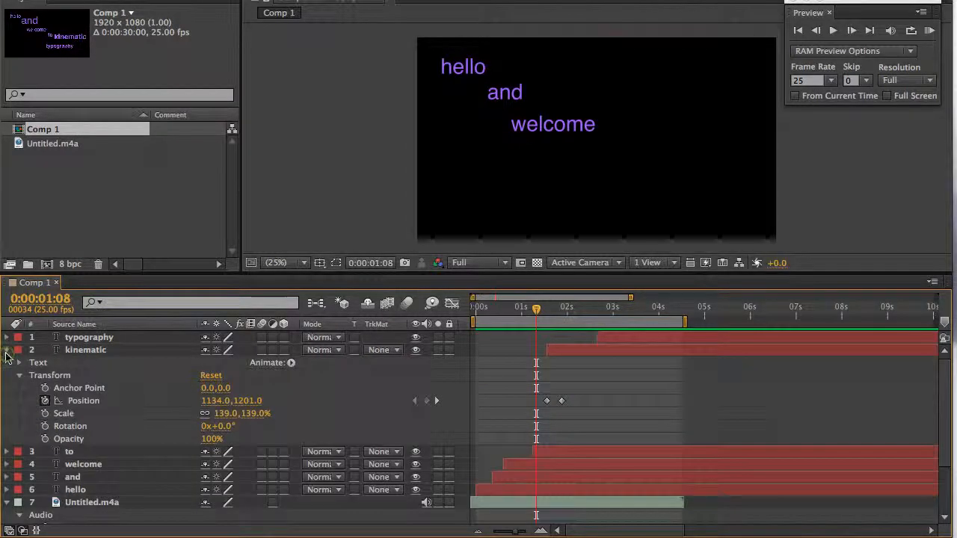
{"action": "left_click", "coordinate": [7, 351]}
{"action": "left_click", "coordinate": [7, 338]}
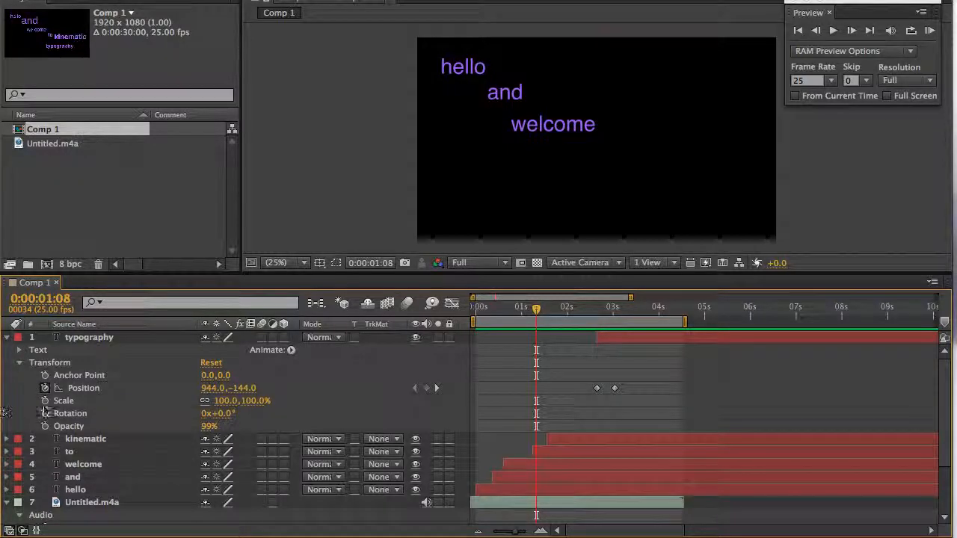
{"action": "left_click", "coordinate": [63, 403]}
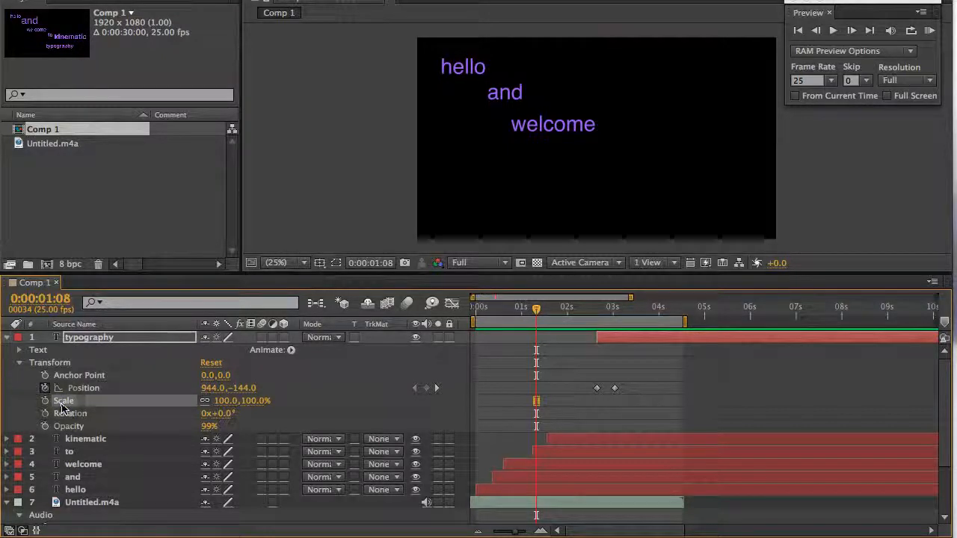
{"action": "left_click_drag", "start_coordinate": [536, 311], "coordinate": [596, 320]}
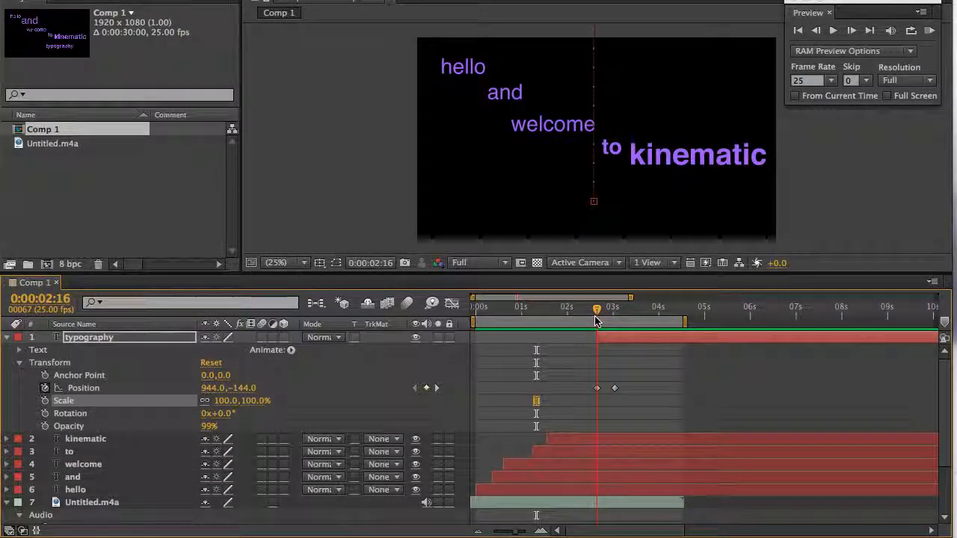
{"action": "left_click", "coordinate": [45, 401]}
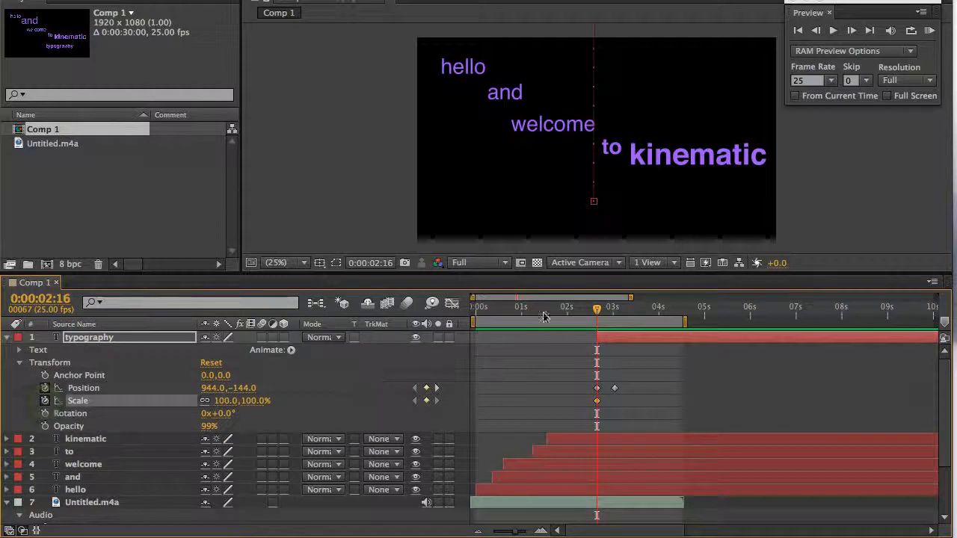
Step: Set the "typography" layer's scale to 153% at 0:00:03:01 and scrub back to 0:00:02:09
{"action": "left_click_drag", "start_coordinate": [601, 314], "coordinate": [617, 320]}
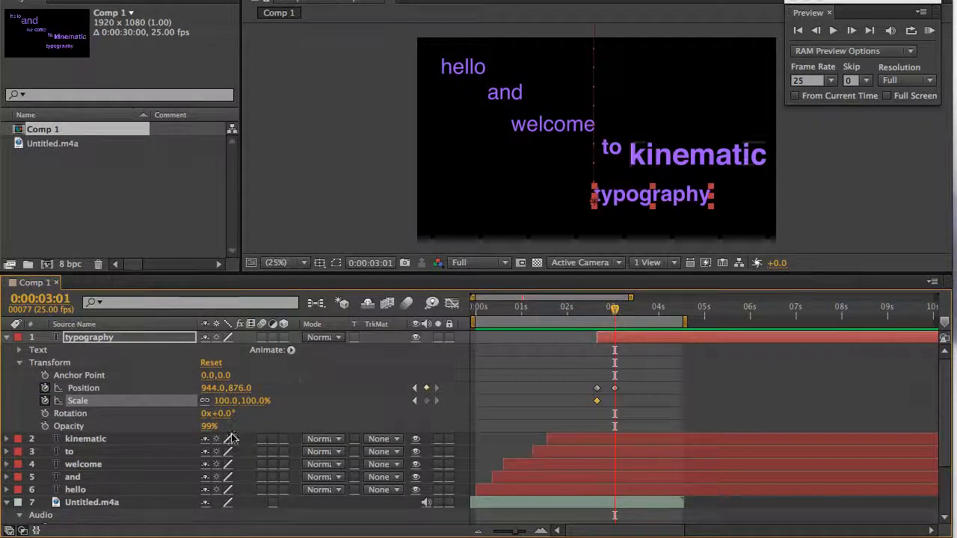
{"action": "left_click_drag", "start_coordinate": [244, 403], "coordinate": [284, 401]}
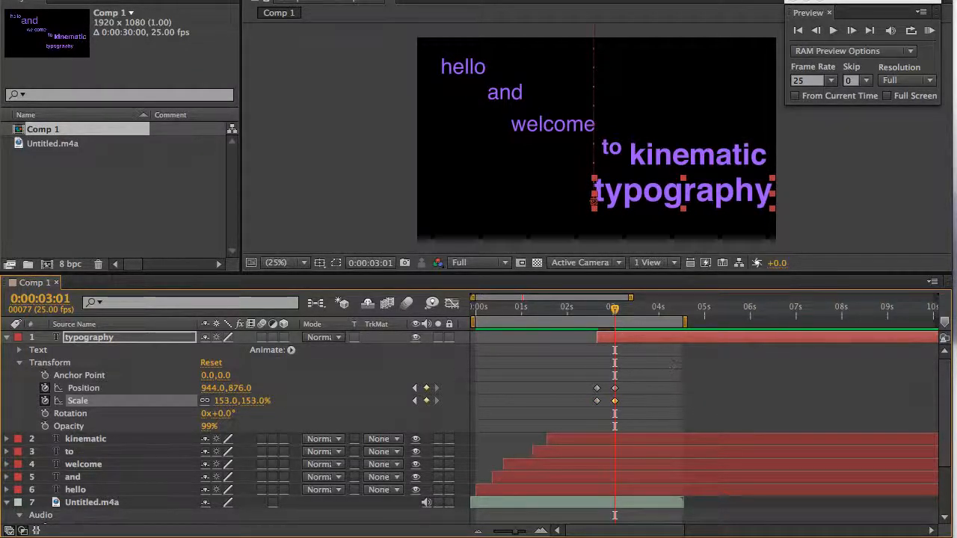
{"action": "left_click_drag", "start_coordinate": [613, 314], "coordinate": [583, 320]}
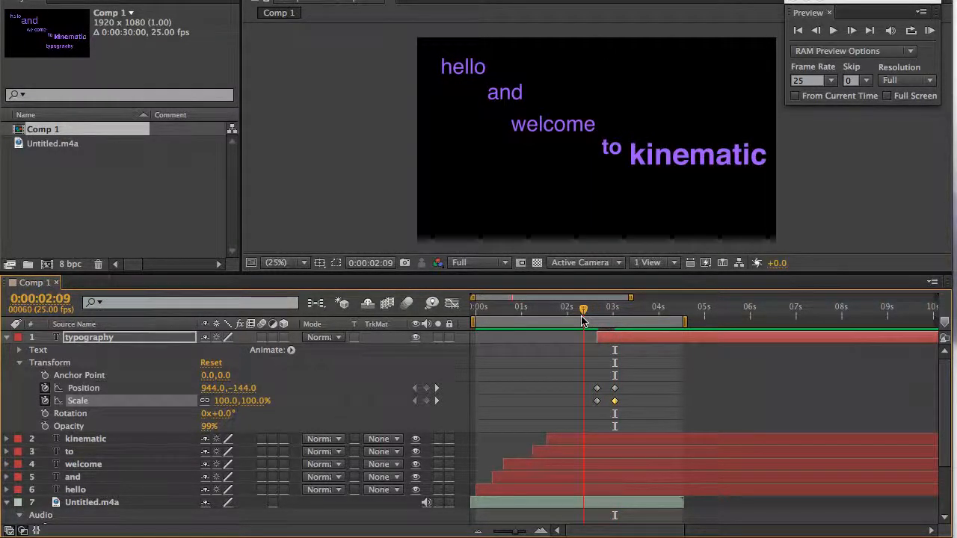
Step: Show the timeline from its beginning and run a RAM preview of the whole composition
{"action": "scroll", "coordinate": [583, 320], "scroll_direction": "right", "scroll_amount": 3}
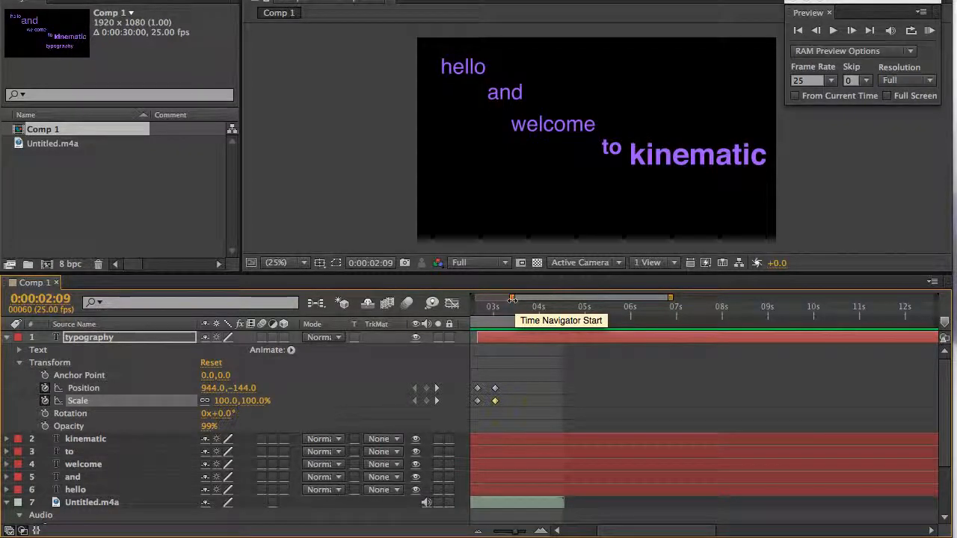
{"action": "left_click_drag", "start_coordinate": [512, 299], "coordinate": [472, 301]}
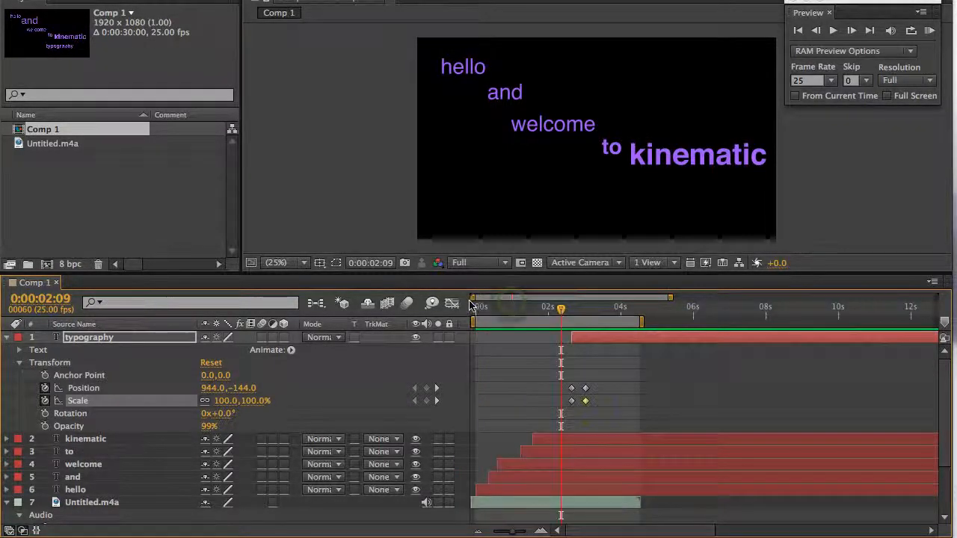
{"action": "left_click", "coordinate": [479, 307]}
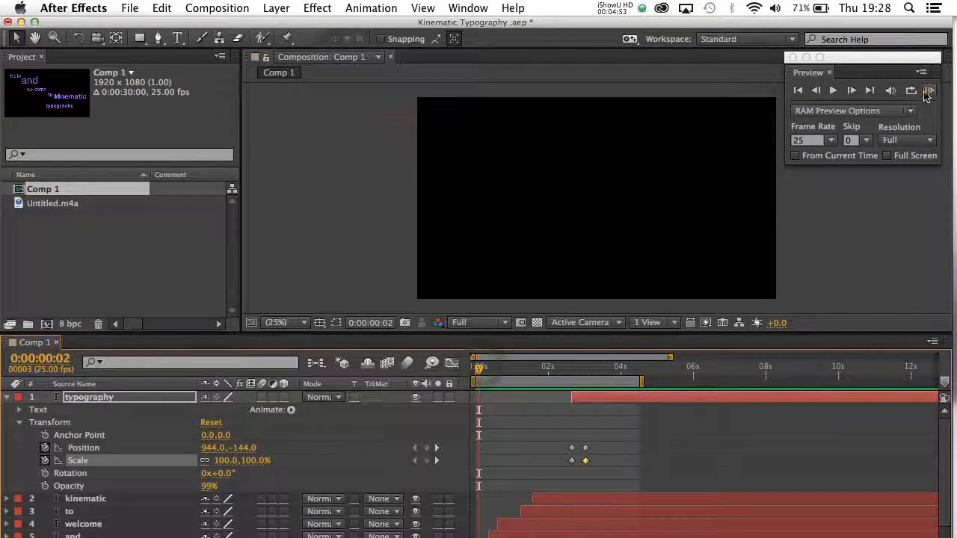
{"action": "left_click", "coordinate": [927, 31]}
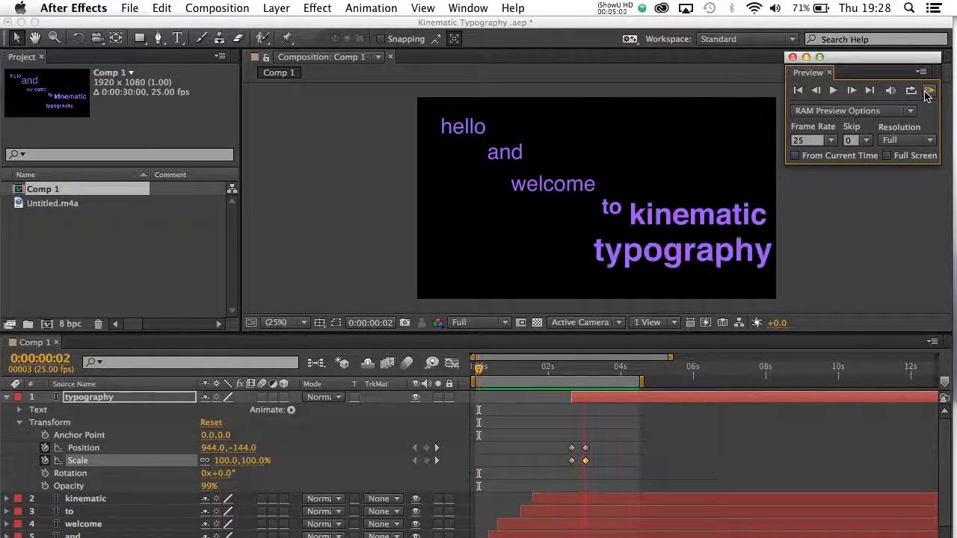
{"action": "left_click", "coordinate": [928, 91]}
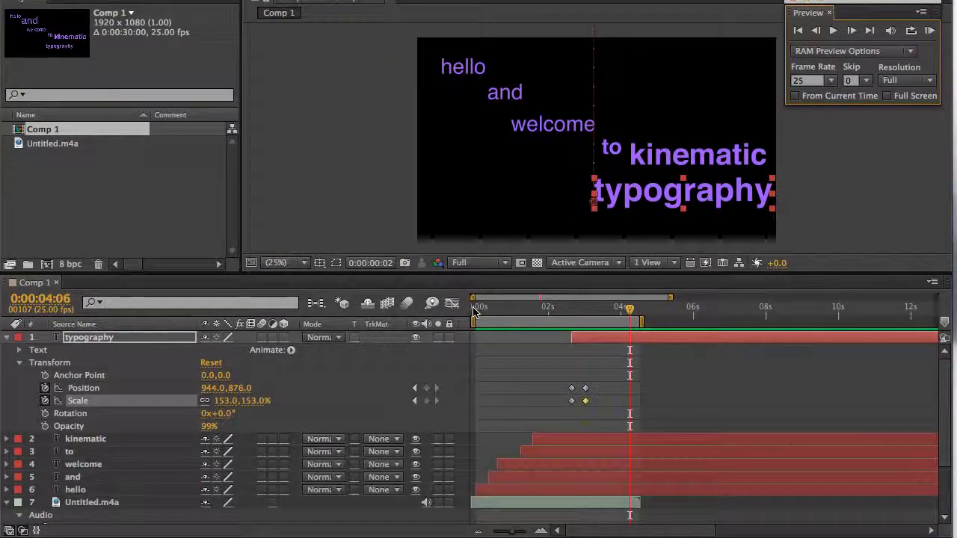
Step: Review the "typography" layer's transform properties and scrub through its entrance from 0:00:02:14 to just past its last keyframes
{"action": "left_click_drag", "start_coordinate": [475, 312], "coordinate": [568, 321]}
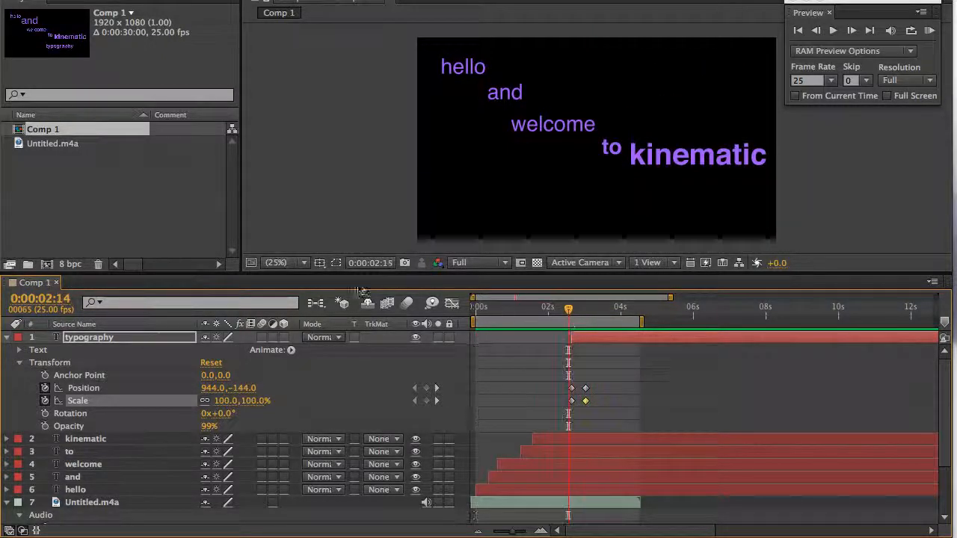
{"action": "left_click", "coordinate": [79, 362]}
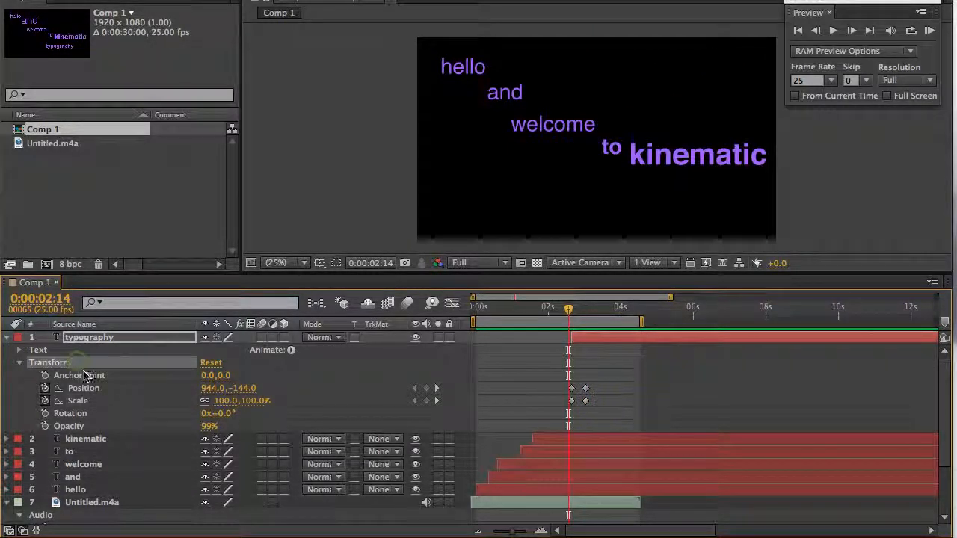
{"action": "left_click", "coordinate": [80, 376]}
{"action": "left_click", "coordinate": [78, 415]}
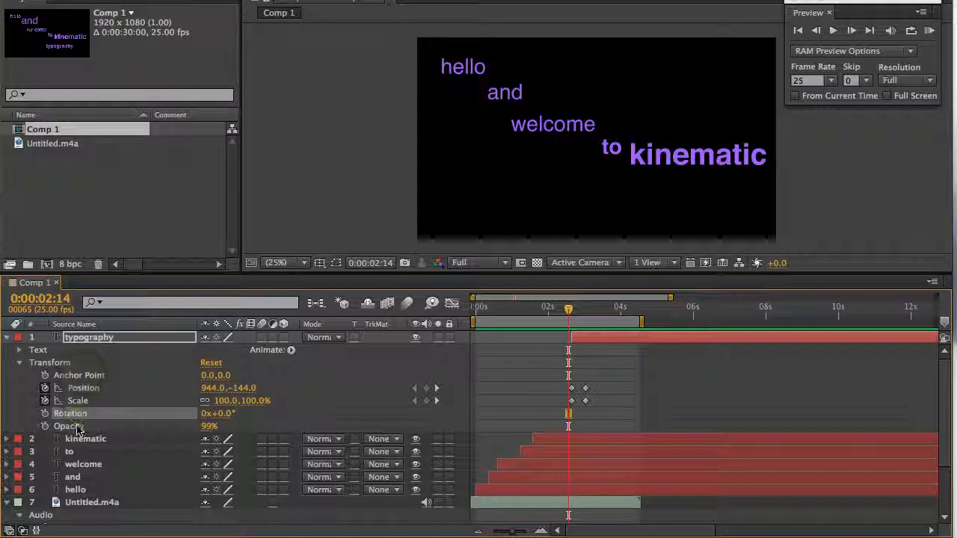
{"action": "left_click", "coordinate": [77, 426]}
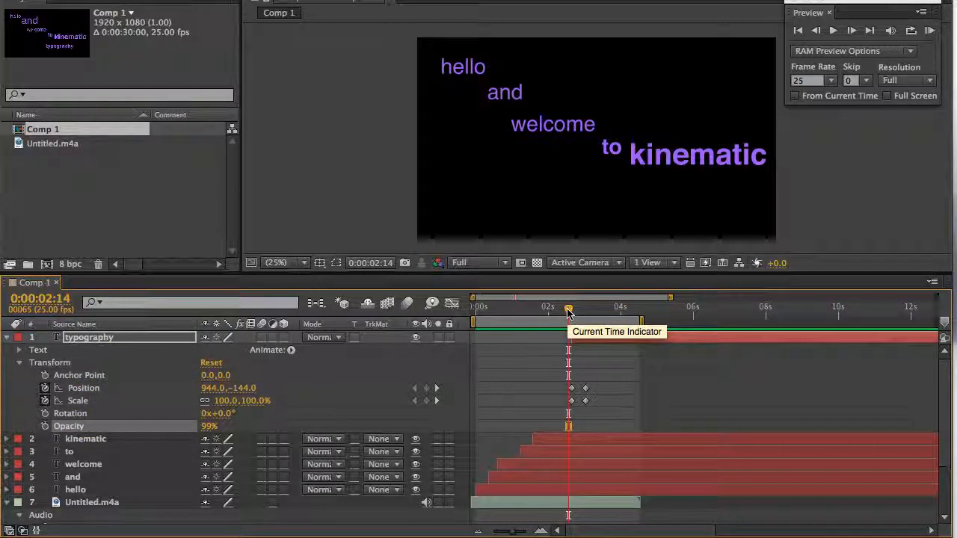
{"action": "left_click_drag", "start_coordinate": [569, 313], "coordinate": [590, 311]}
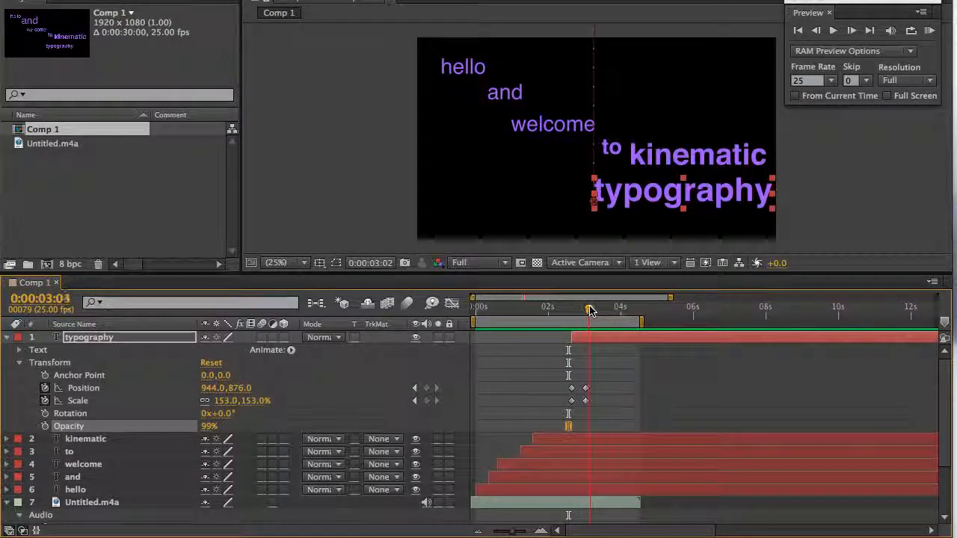